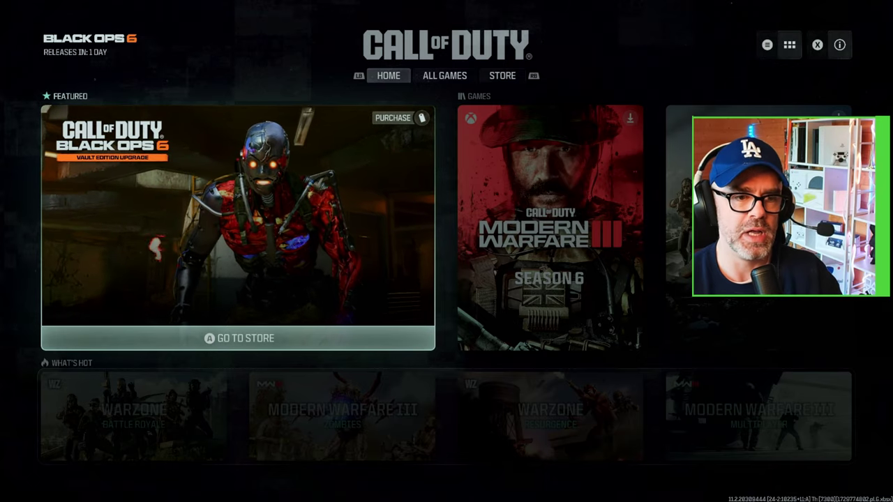
View the Black Ops 6 Vault Edition offer, then return to the home listings.
{"action": "key", "text": "Return"}
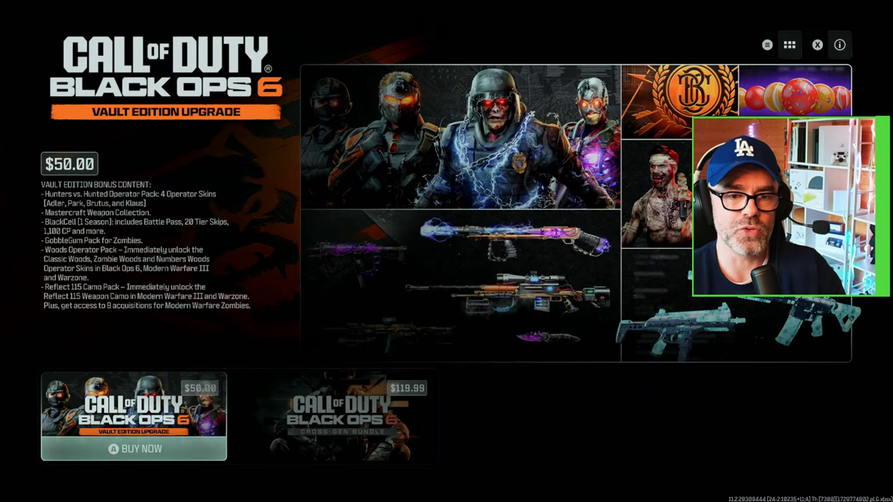
{"action": "key", "text": "Escape"}
{"action": "key", "text": "Right"}
Browse the All Games list to Modern Warfare, then move on to the Call of Duty store.
{"action": "key", "text": "Tab"}
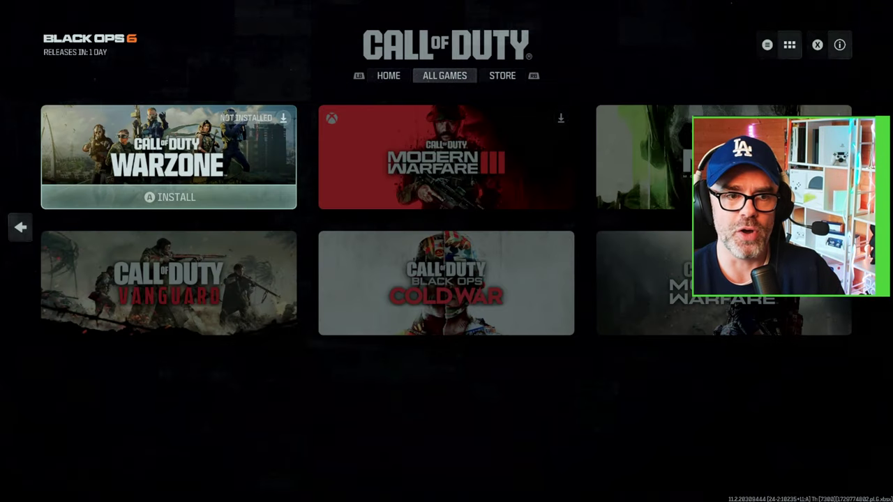
{"action": "key", "text": "Down"}
{"action": "key", "text": "Right"}
{"action": "key", "text": "Right"}
{"action": "key", "text": "Tab"}
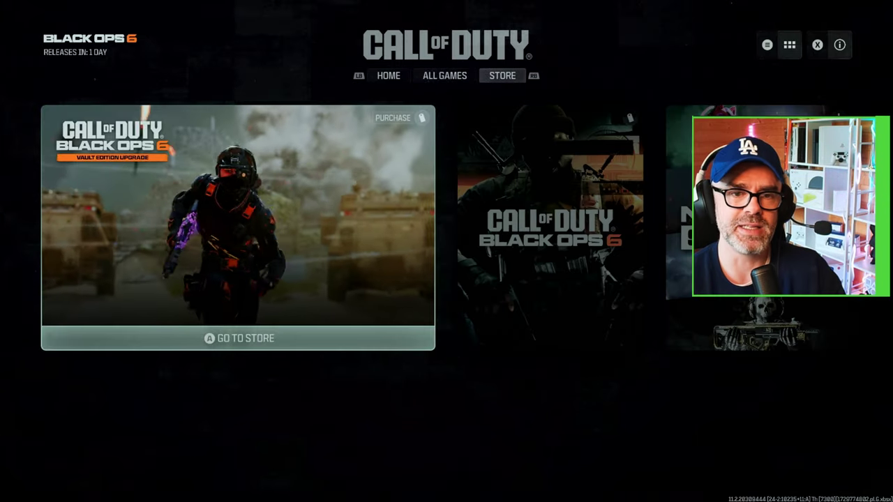
Quit Call of Duty from My games & apps in the Xbox guide.
{"action": "key", "text": "super"}
{"action": "key", "text": "Down"}
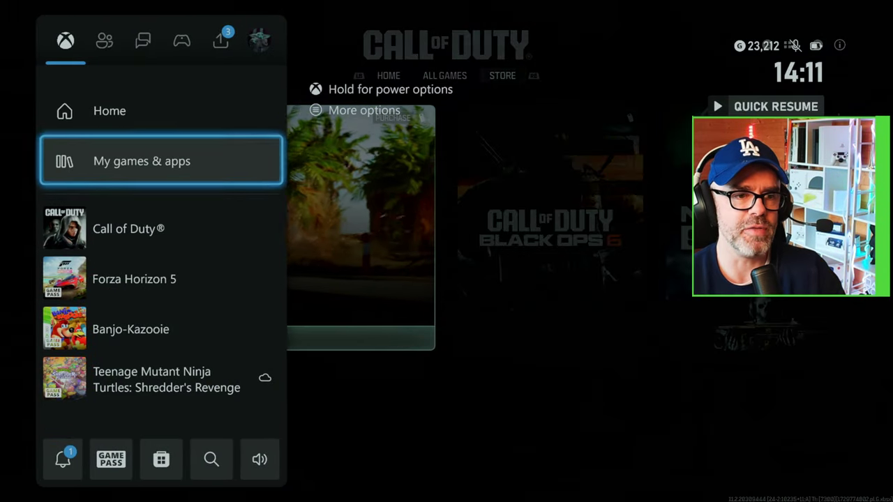
{"action": "key", "text": "Down"}
{"action": "key", "text": "Menu"}
{"action": "key", "text": "Down"}
{"action": "key", "text": "Down"}
{"action": "key", "text": "Down"}
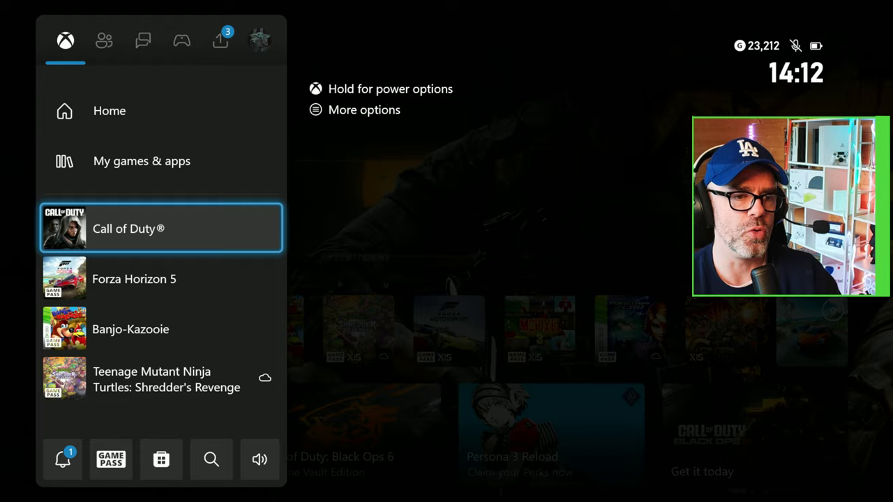
Open console Settings from the guide's Profile & system section.
{"action": "key", "text": "Right"}
{"action": "key", "text": "Right"}
{"action": "key", "text": "Right"}
{"action": "key", "text": "Right"}
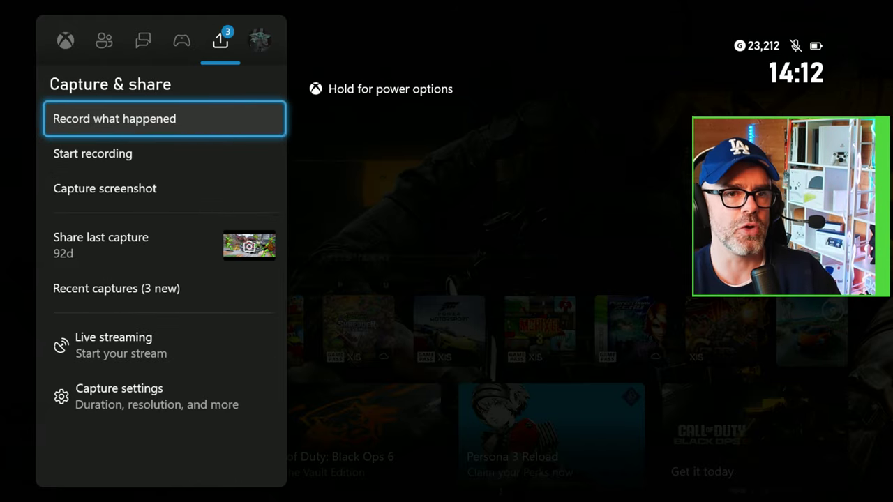
{"action": "key", "text": "Right"}
{"action": "key", "text": "Down"}
{"action": "key", "text": "Down"}
{"action": "key", "text": "Down"}
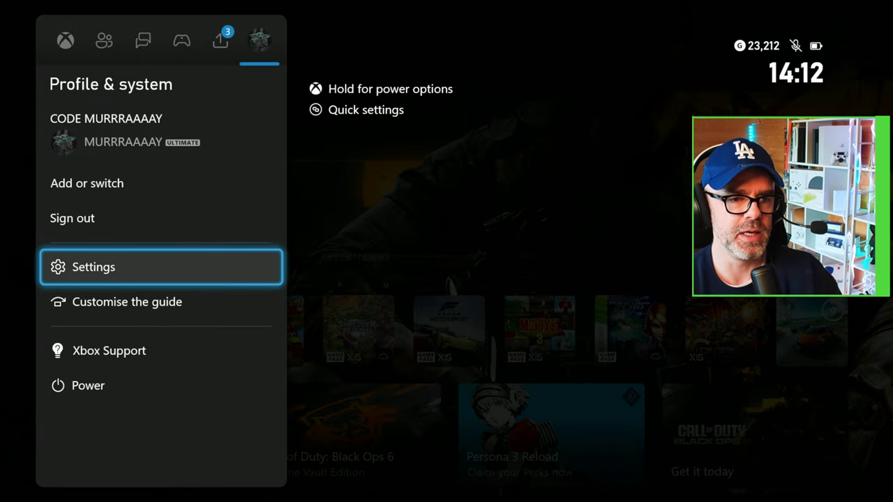
{"action": "key", "text": "Return"}
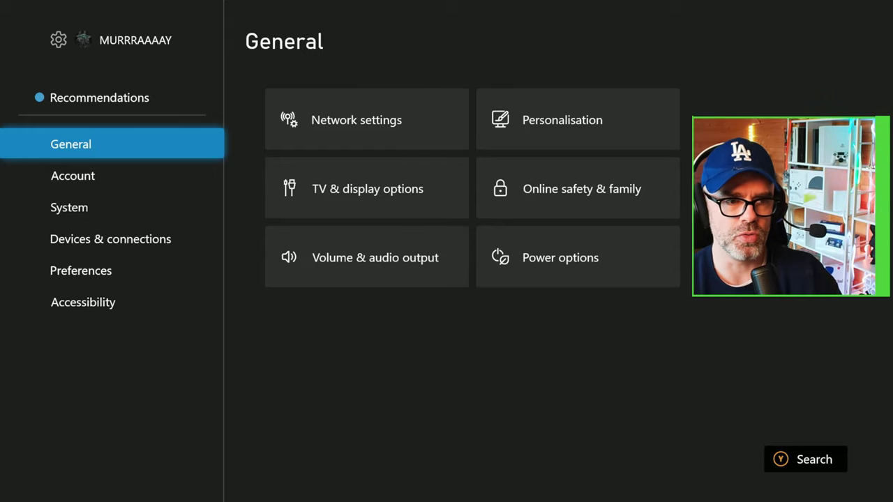
Go to the System settings' Language & location page.
{"action": "key", "text": "Down"}
{"action": "key", "text": "Down"}
{"action": "key", "text": "Right"}
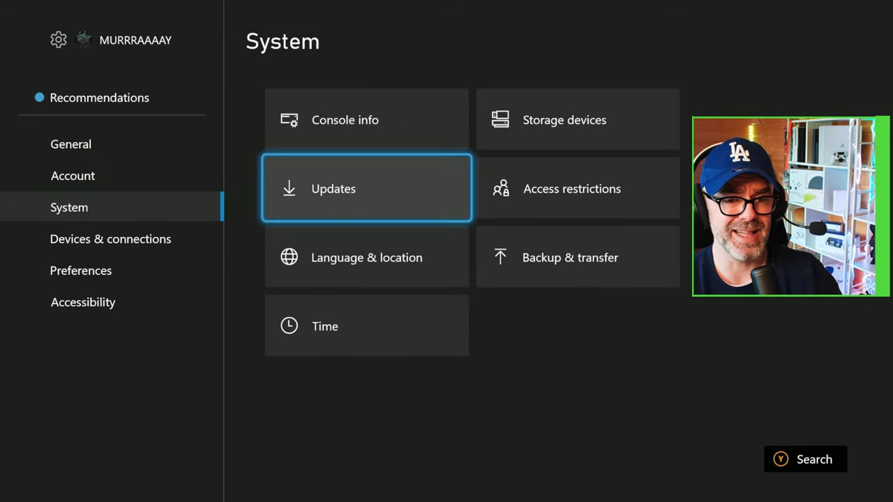
{"action": "key", "text": "Down"}
{"action": "key", "text": "Return"}
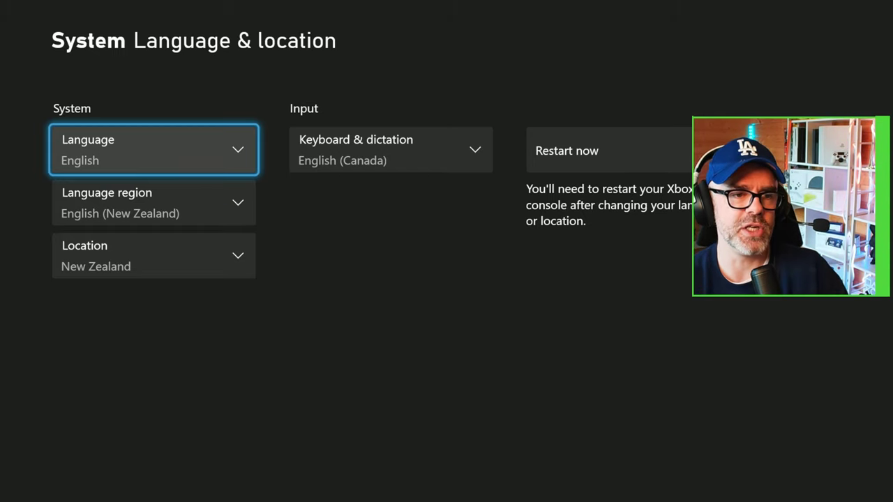
Set language region to English (New Zealand) with location New Zealand, heading toward Restart now.
{"action": "key", "text": "Down"}
{"action": "key", "text": "Down"}
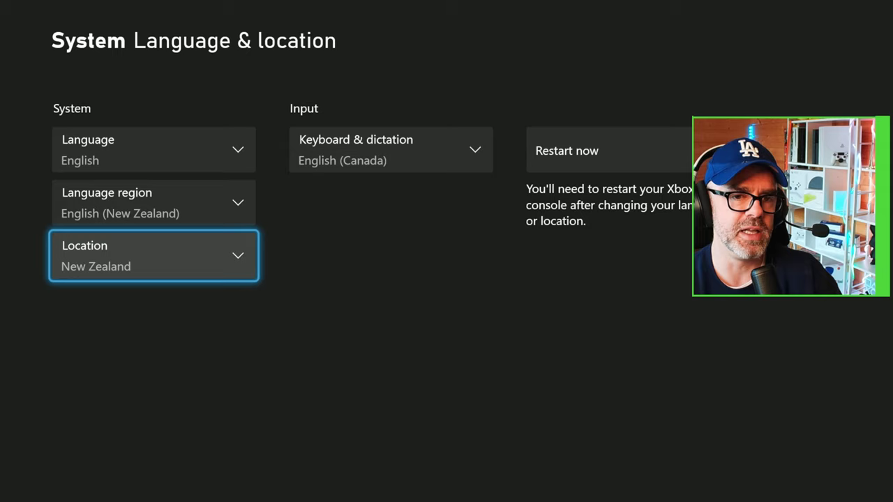
{"action": "key", "text": "Up"}
{"action": "key", "text": "Up"}
{"action": "key", "text": "Down"}
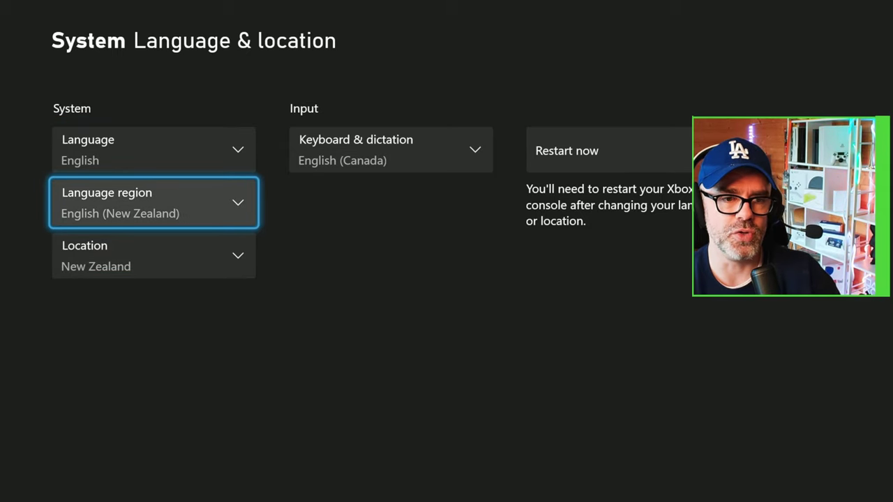
{"action": "key", "text": "Return"}
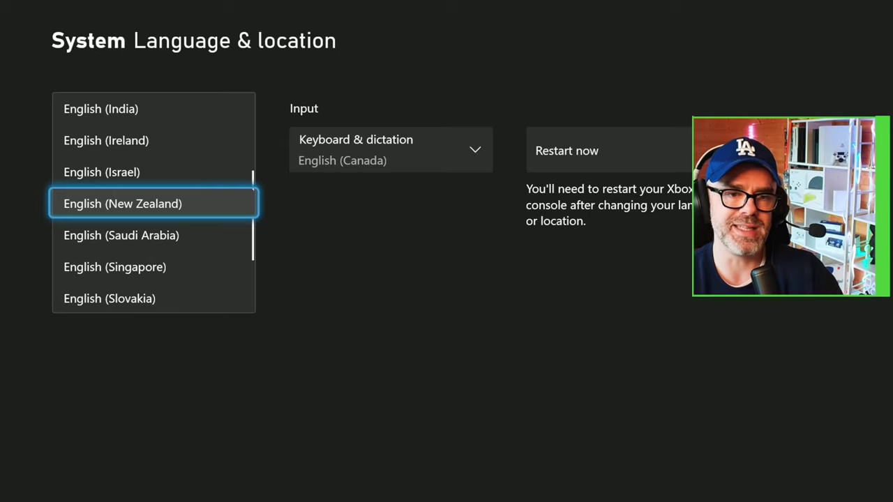
{"action": "key", "text": "Return"}
{"action": "key", "text": "Right"}
{"action": "key", "text": "Right"}
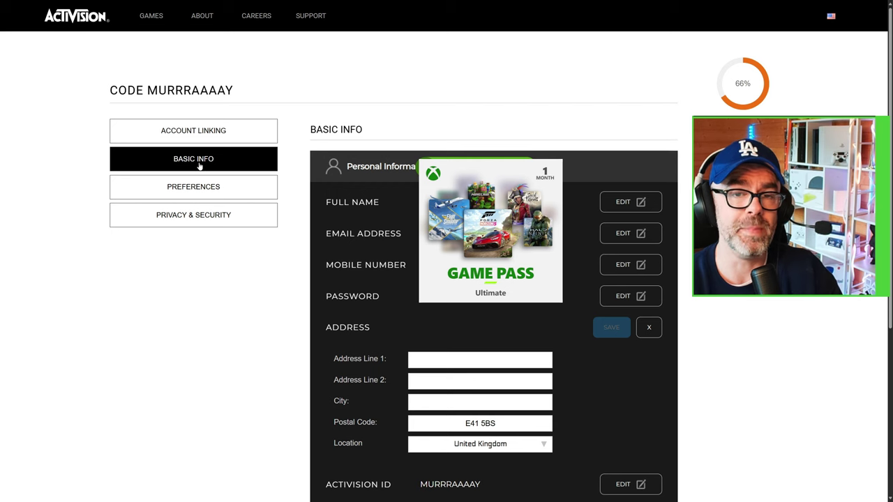
Change the Activision address location from United Kingdom to New Zealand.
{"action": "scroll", "coordinate": [279, 209], "scroll_direction": "down", "scroll_amount": 1}
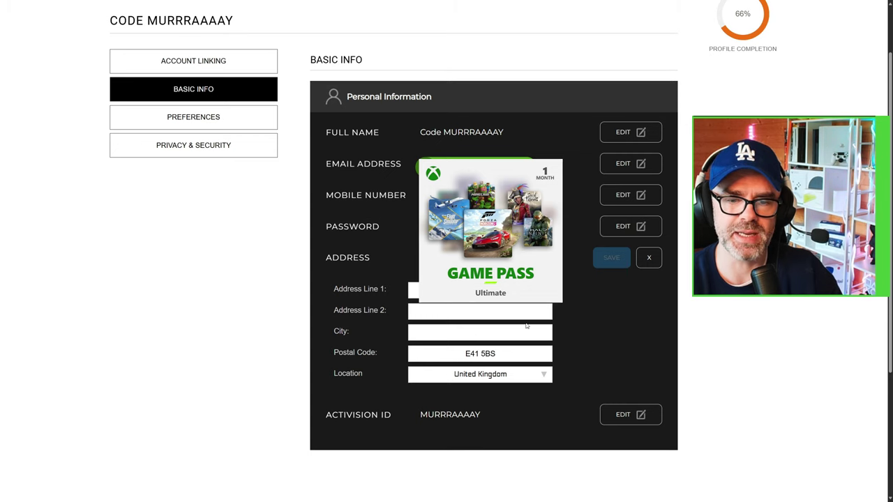
{"action": "left_click", "coordinate": [542, 374]}
{"action": "scroll", "coordinate": [540, 238], "scroll_direction": "down", "scroll_amount": 5}
{"action": "scroll", "coordinate": [543, 241], "scroll_direction": "down", "scroll_amount": 12}
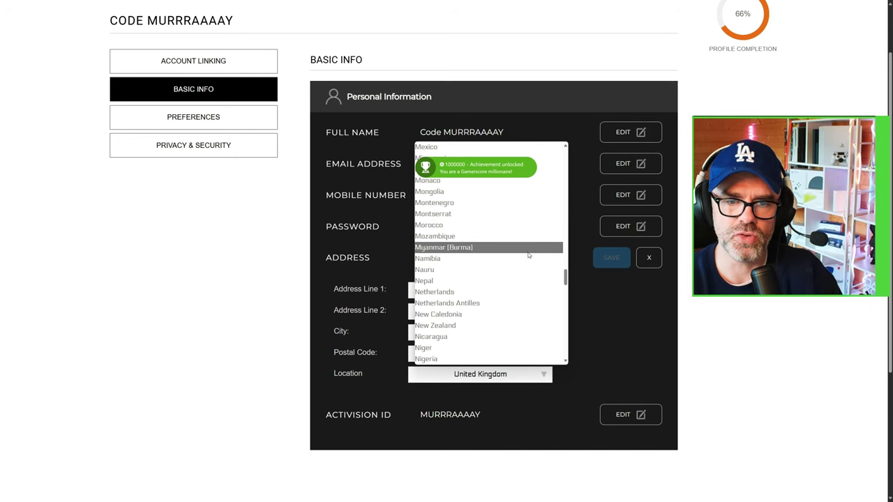
{"action": "scroll", "coordinate": [527, 256], "scroll_direction": "down", "scroll_amount": 4}
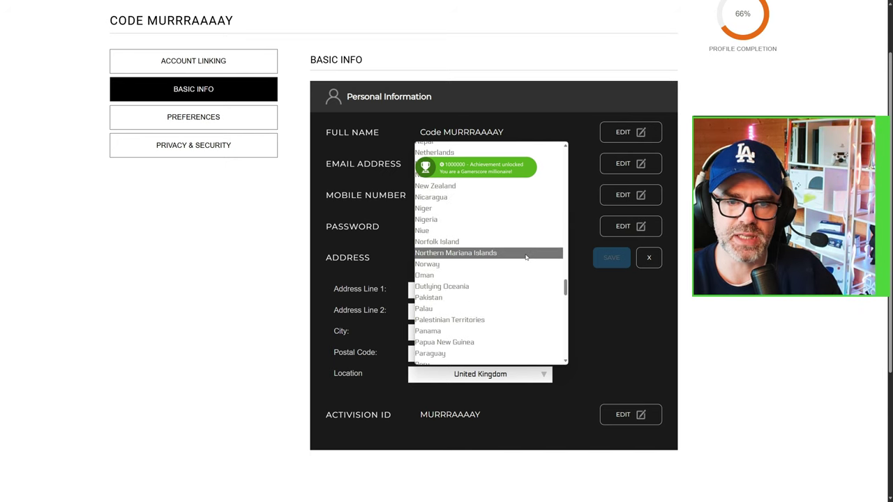
{"action": "left_click", "coordinate": [481, 185]}
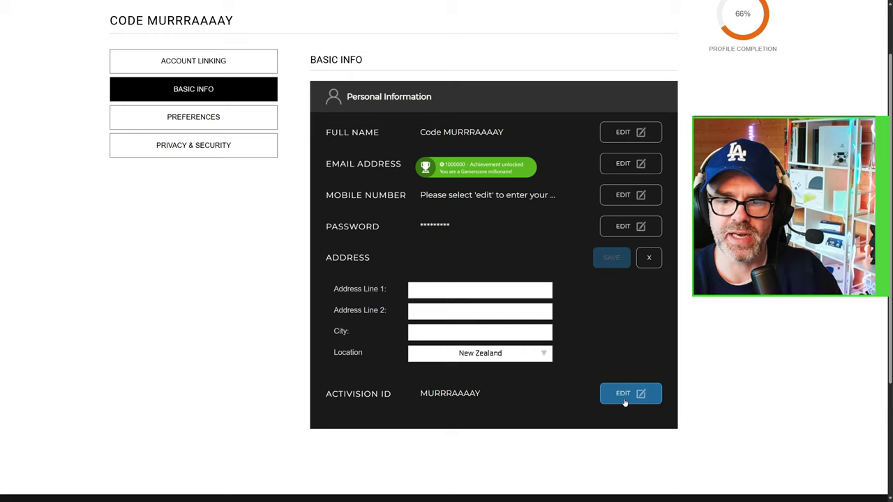
{"action": "scroll", "coordinate": [622, 323], "scroll_direction": "up", "scroll_amount": 1}
{"action": "type", "text": "MCDONALDS LANE"}
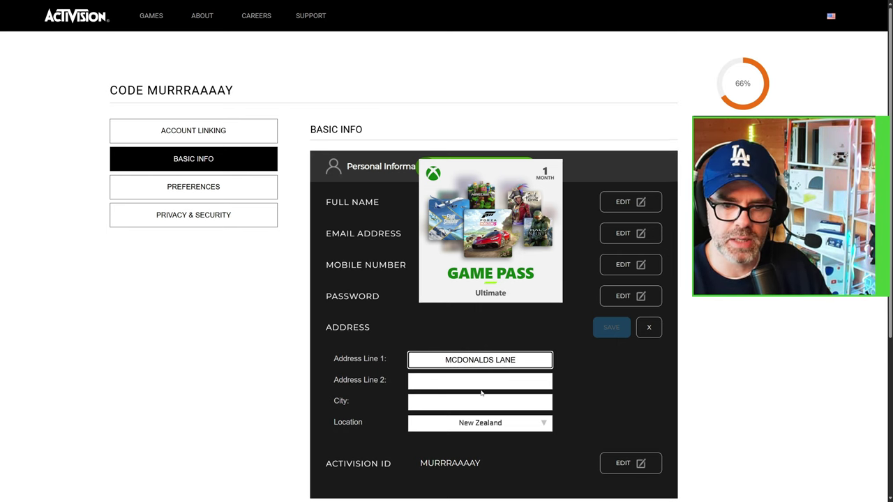
Fill in Address Line 2 and correct the City entry, then save the New Zealand address.
{"action": "left_click", "coordinate": [482, 381]}
{"action": "type", "text": "MELBOUNE"}
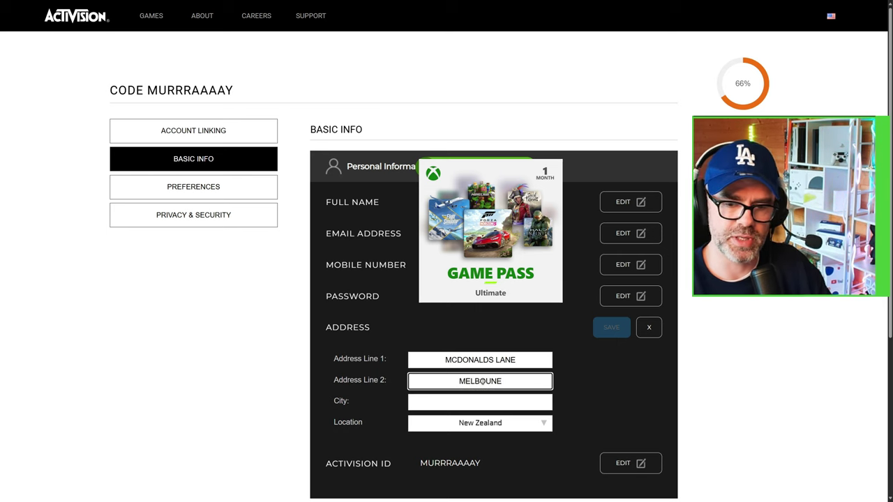
{"action": "left_click", "coordinate": [485, 405]}
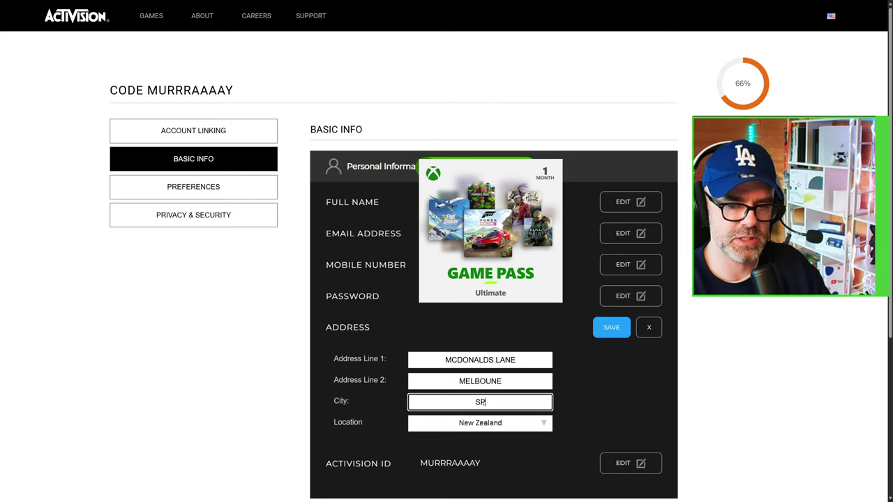
{"action": "key", "text": "BackSpace"}
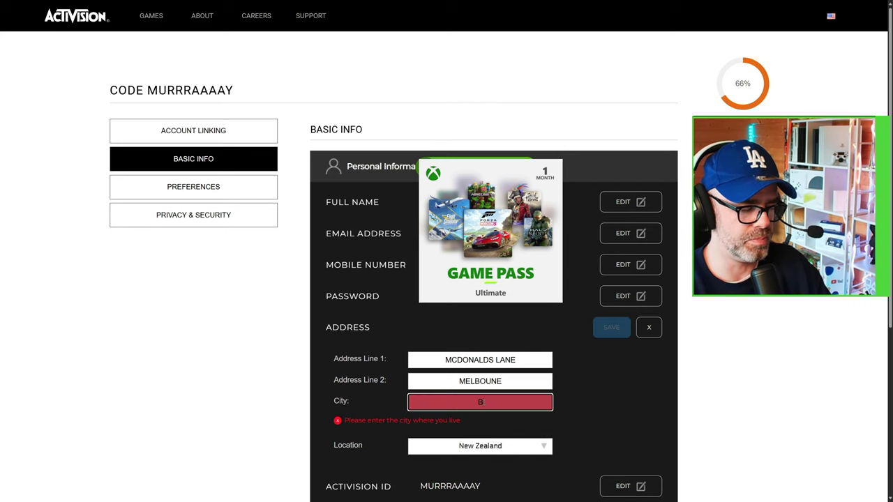
{"action": "type", "text": "ARCELONA"}
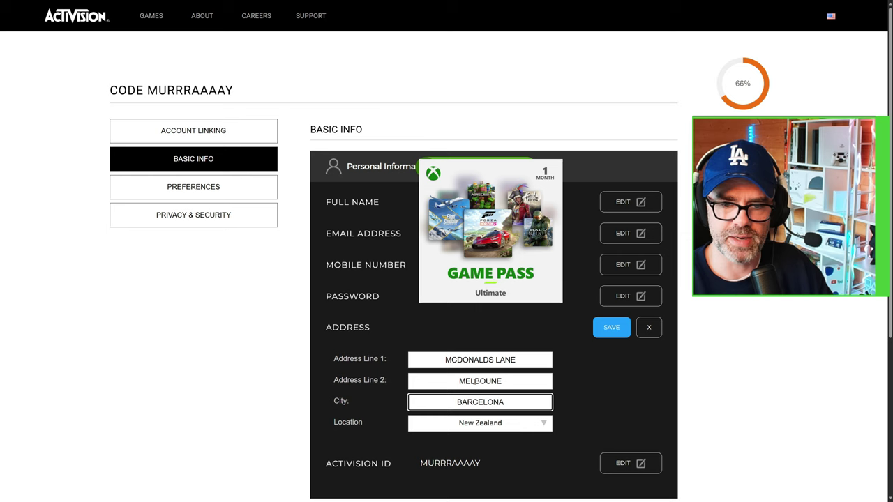
{"action": "left_click", "coordinate": [604, 328]}
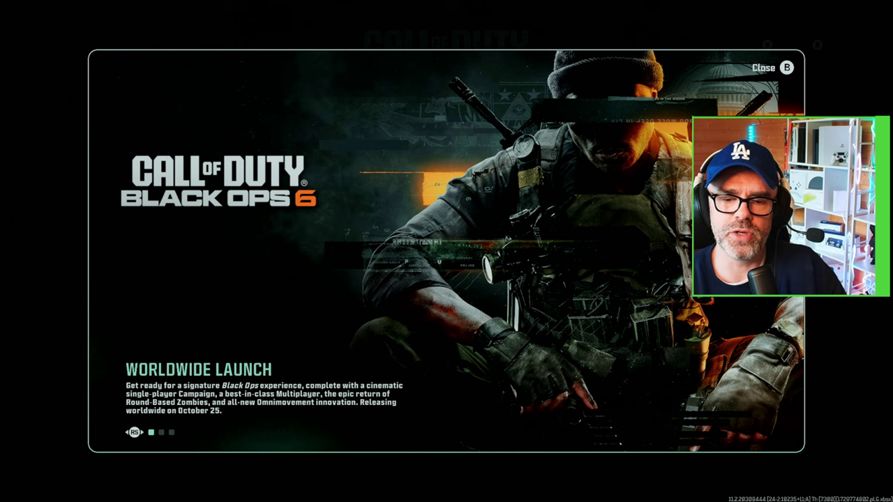
Close the Black Ops 6 Worldwide Launch announcement panel.
{"action": "key", "text": "Escape"}
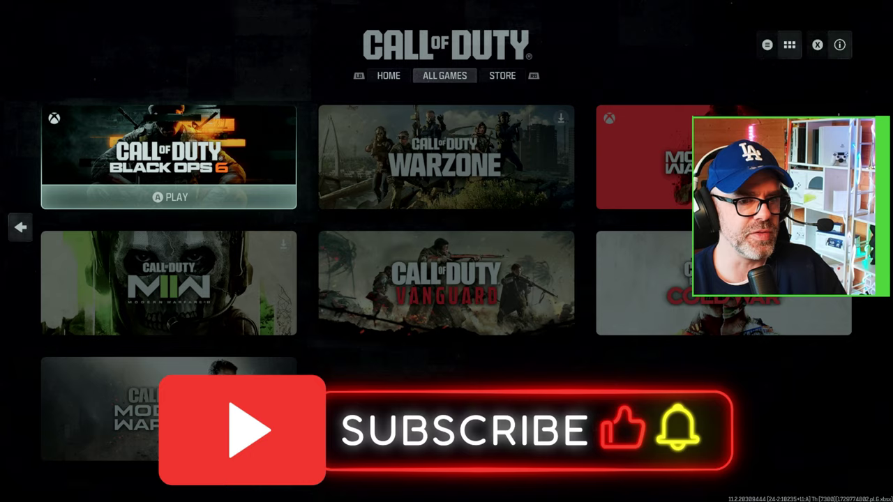
Launch Black Ops 6, enter Zombies, then back out and return to Multiplayer.
{"action": "key", "text": "Return"}
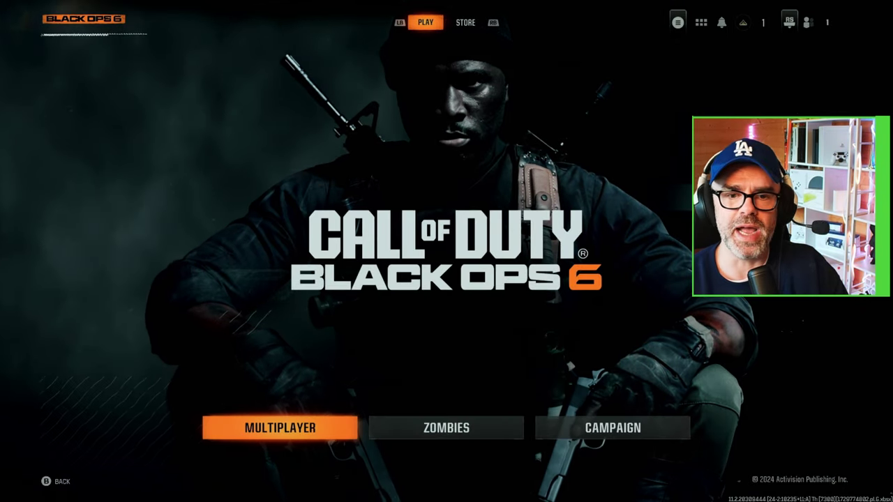
{"action": "key", "text": "Right"}
{"action": "key", "text": "Return"}
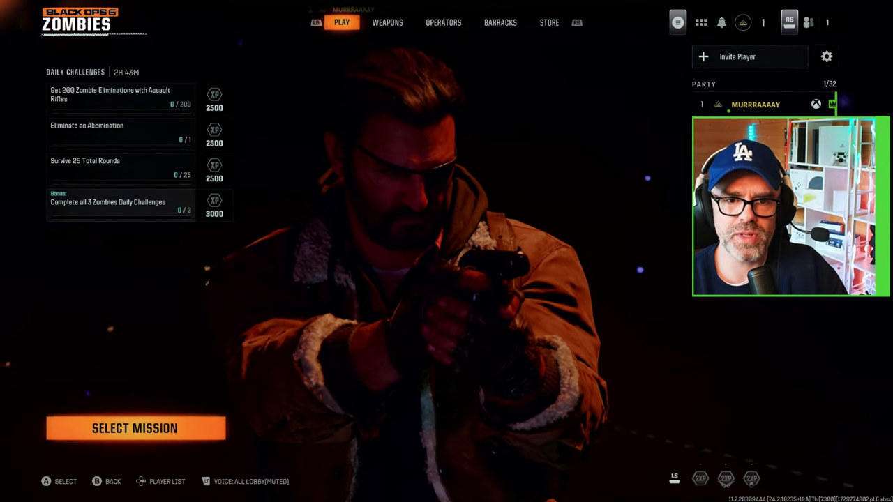
{"action": "key", "text": "Escape"}
{"action": "key", "text": "Left"}
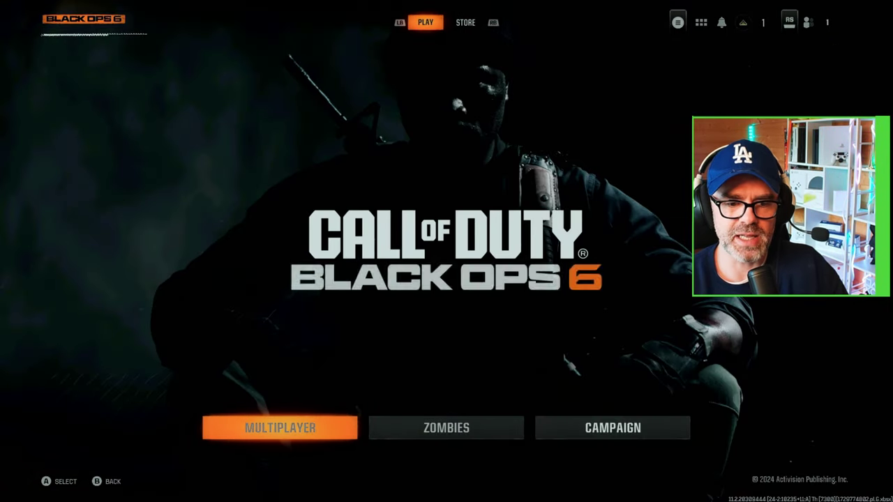
In Multiplayer's Quick Play filter, untick Team Deathmatch and Kill Order, leaving Domination ticked.
{"action": "key", "text": "Return"}
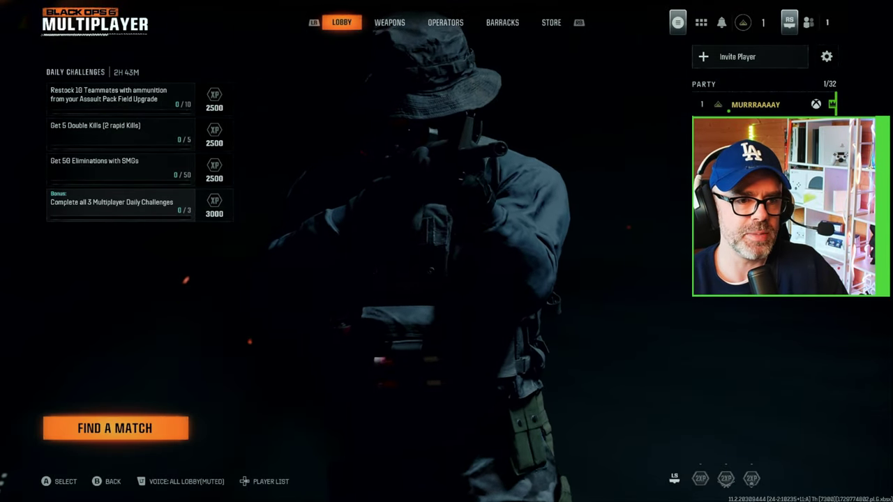
{"action": "key", "text": "Return"}
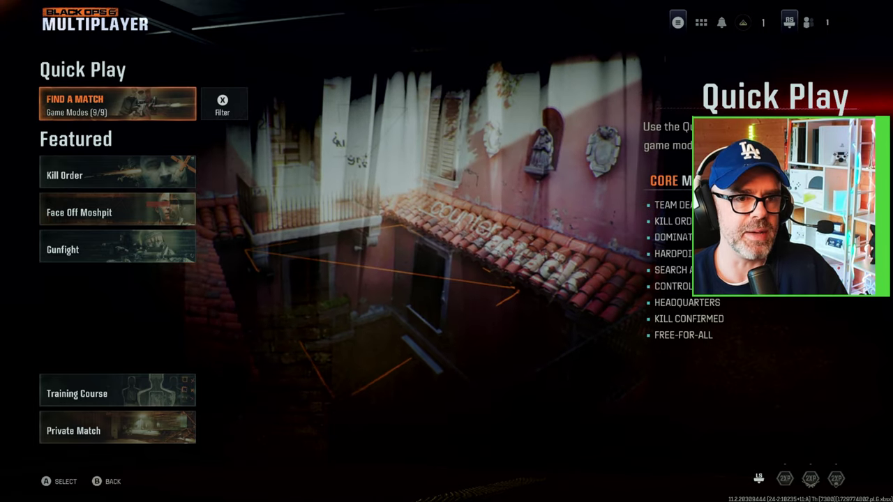
{"action": "key", "text": "Return"}
{"action": "key", "text": "Down"}
{"action": "key", "text": "Return"}
{"action": "key", "text": "Down"}
{"action": "key", "text": "Return"}
{"action": "key", "text": "Down"}
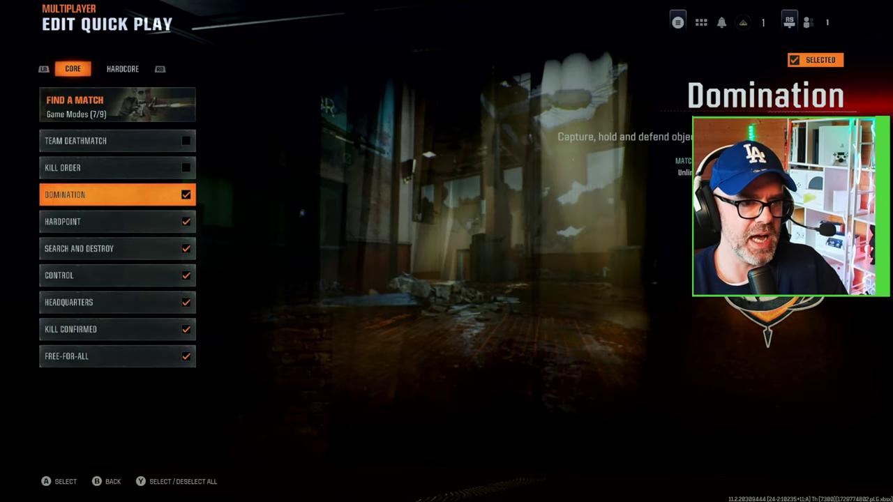
Untick the remaining modes so only Domination stays, then search for a match.
{"action": "key", "text": "Down"}
{"action": "key", "text": "Return"}
{"action": "key", "text": "Down"}
{"action": "key", "text": "Return"}
{"action": "key", "text": "Down"}
{"action": "key", "text": "Return"}
{"action": "key", "text": "Down"}
{"action": "key", "text": "Return"}
{"action": "key", "text": "Down"}
{"action": "key", "text": "Return"}
{"action": "key", "text": "Down"}
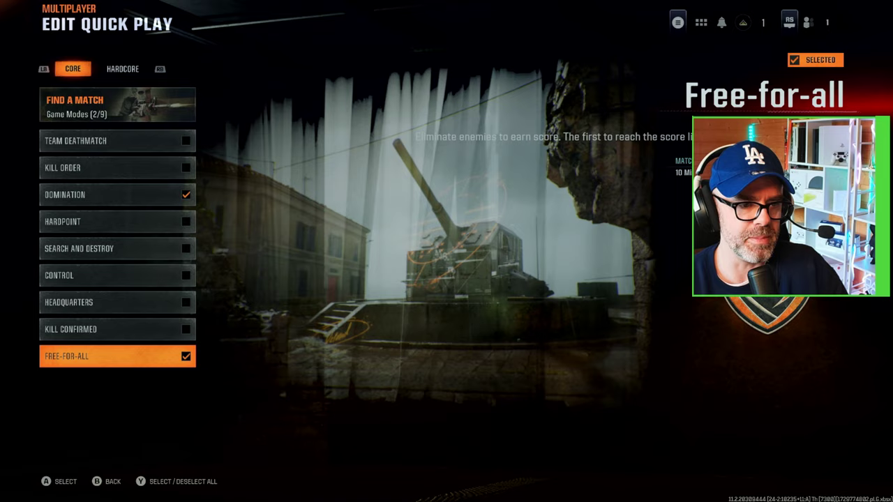
{"action": "key", "text": "Escape"}
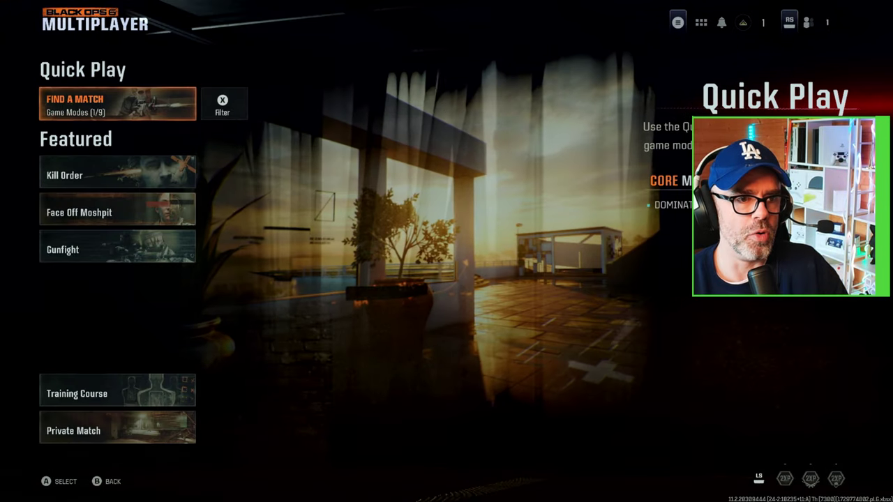
{"action": "key", "text": "Return"}
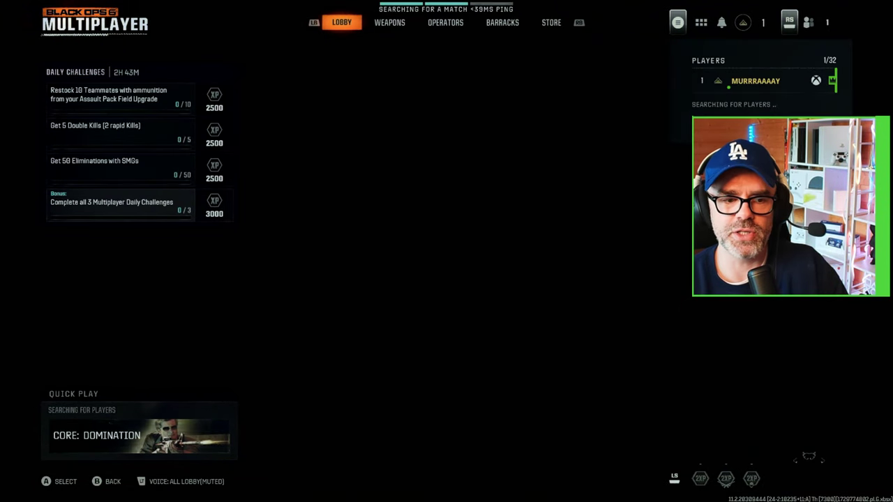